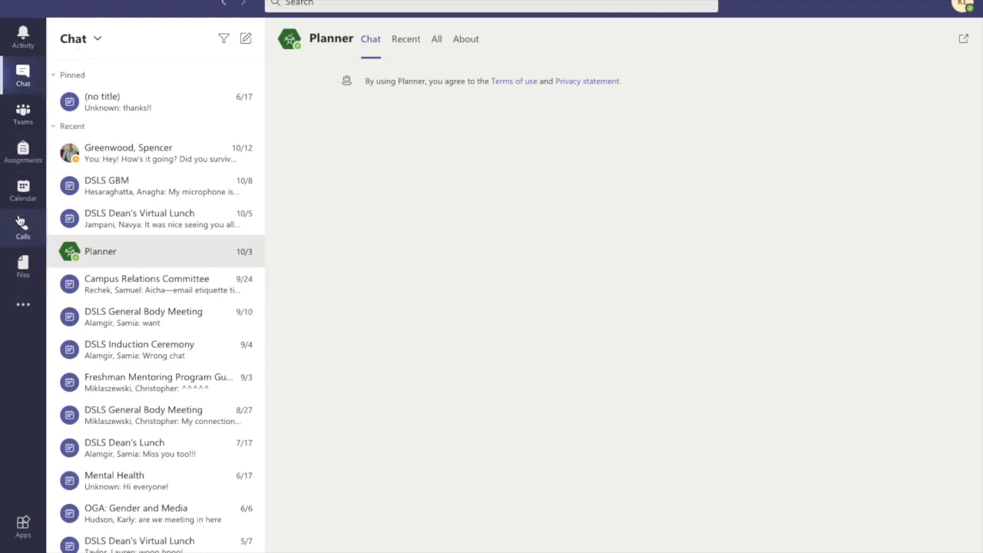
Look over the Teams and Assignments sections and bring up the calendar.
click(21, 129)
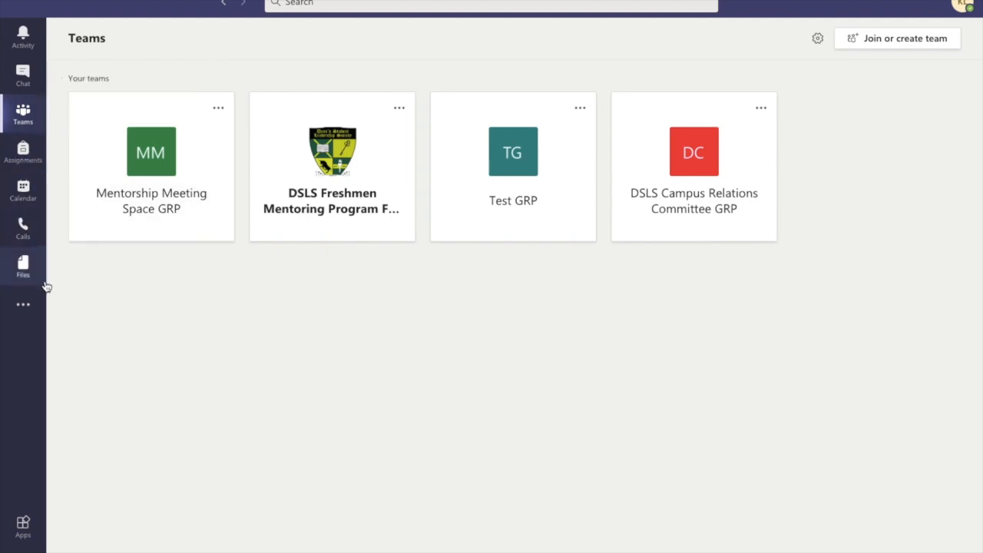
click(21, 162)
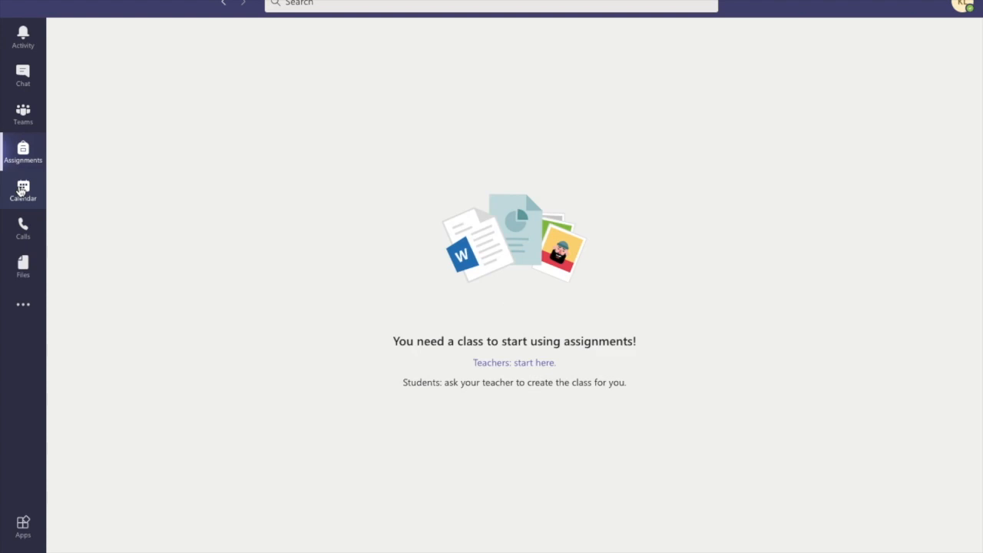
click(22, 192)
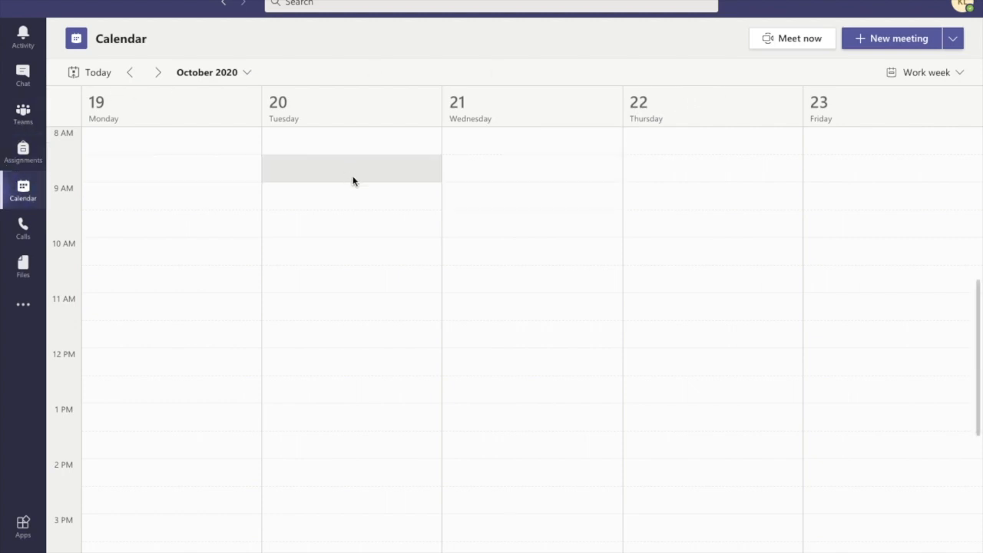
Create a new live event titled "Meeting" with the location "Home" and the details "Hi!".
click(955, 40)
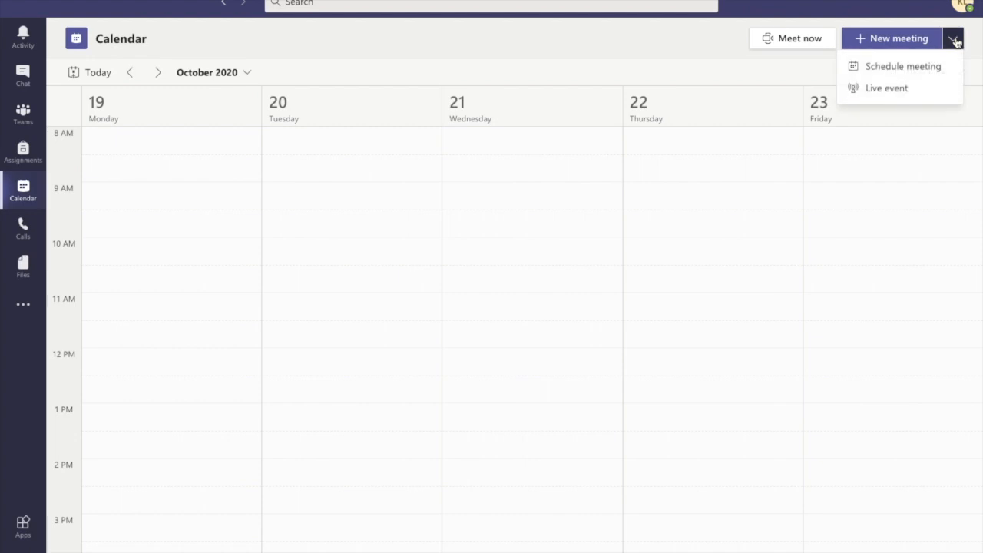
click(877, 90)
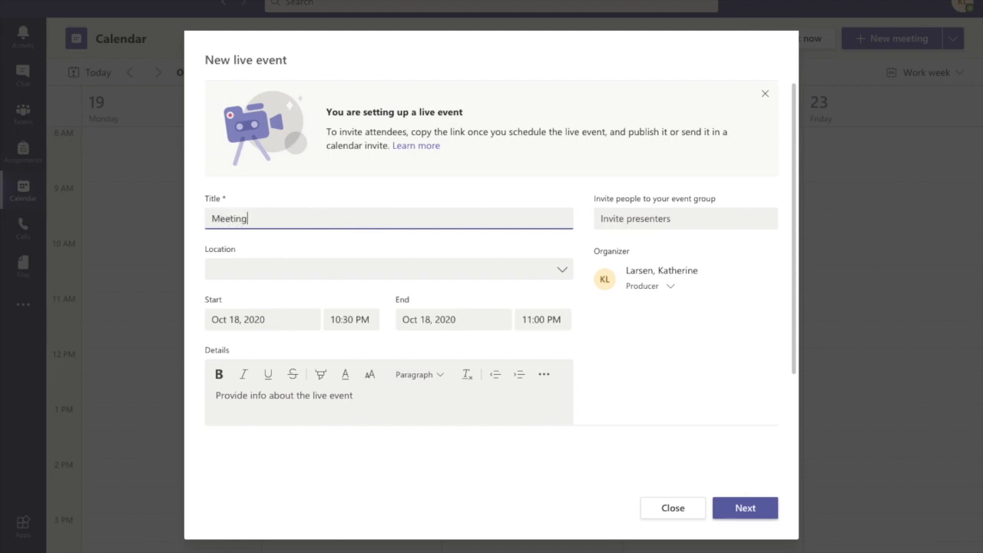
click(248, 270)
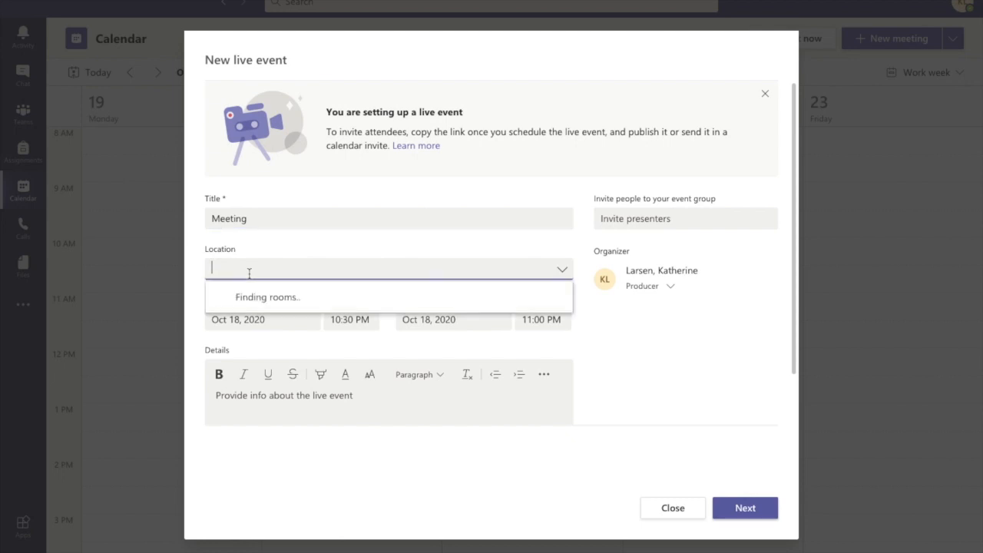
text(Home)
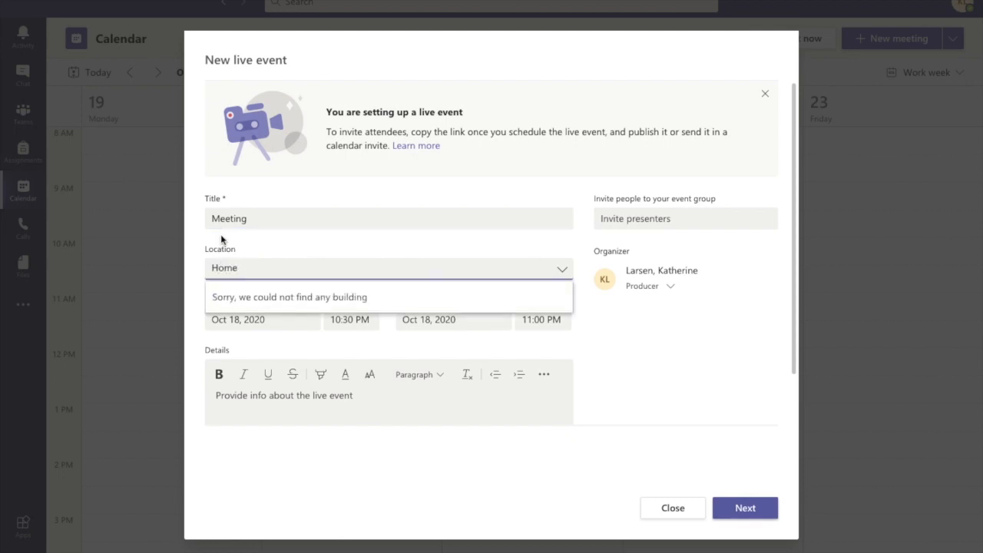
click(290, 252)
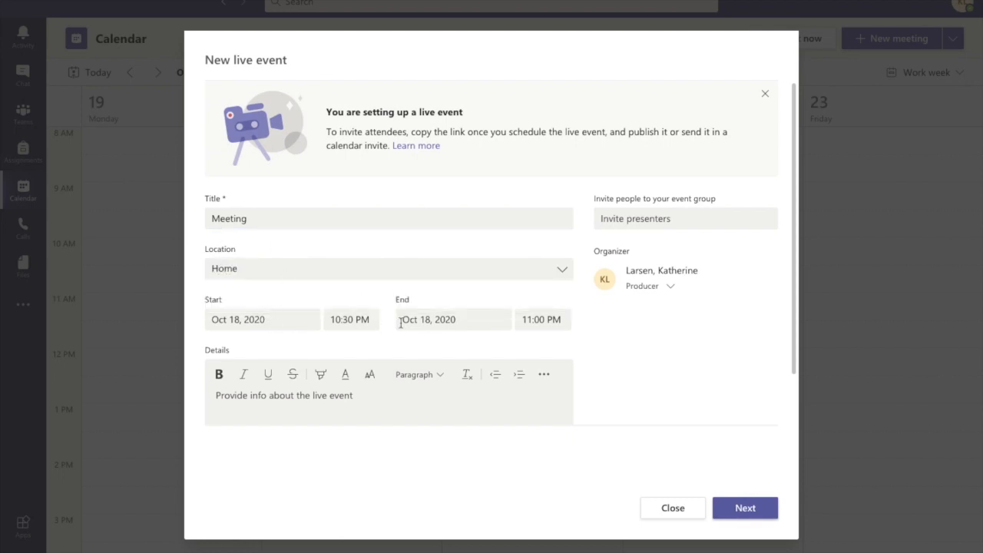
text(i!)
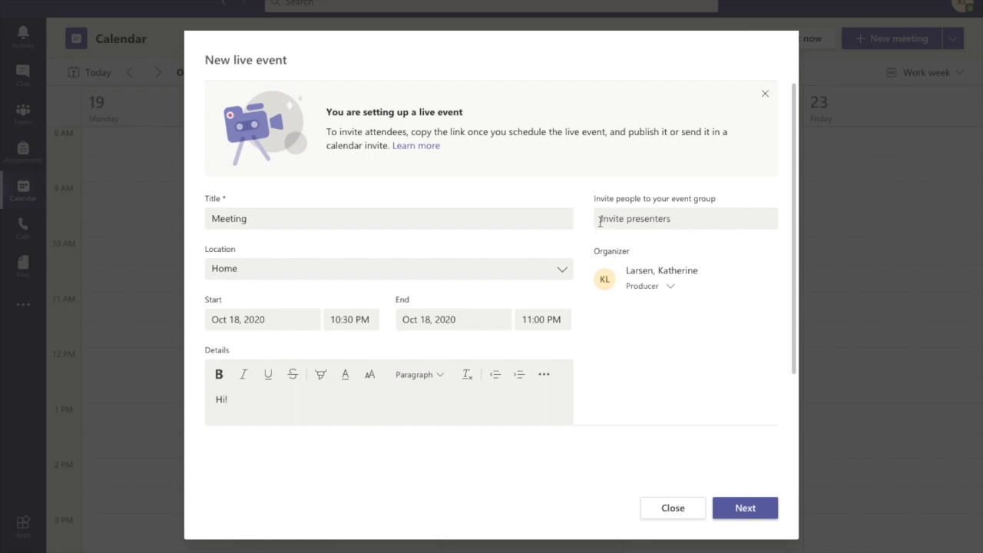
Check the organizer's role choices without changing them and continue to the live event permissions.
click(669, 286)
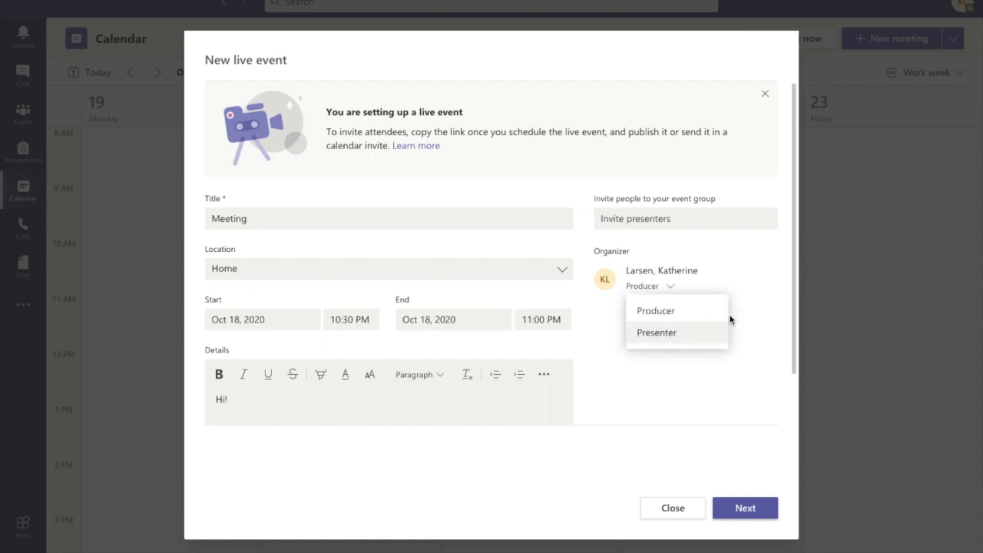
click(688, 244)
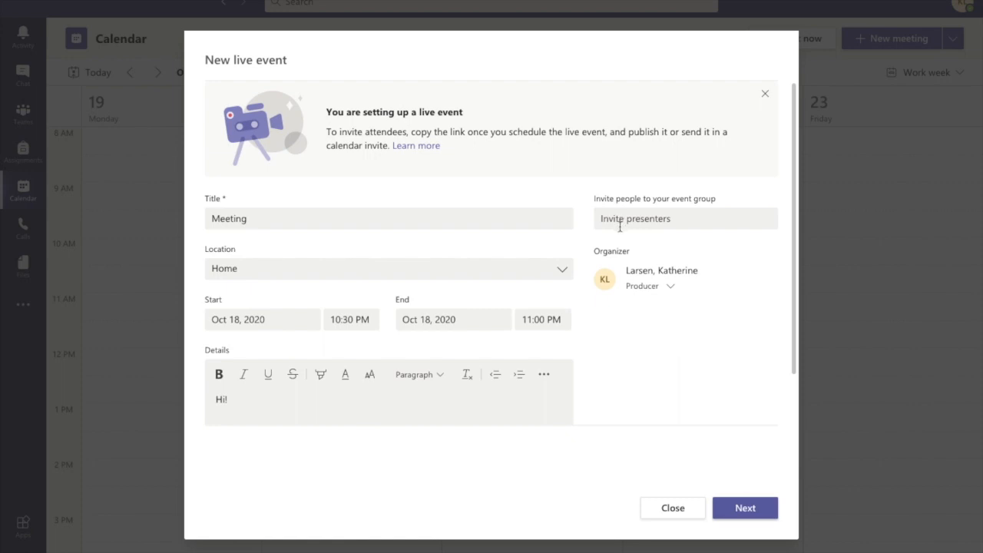
click(745, 508)
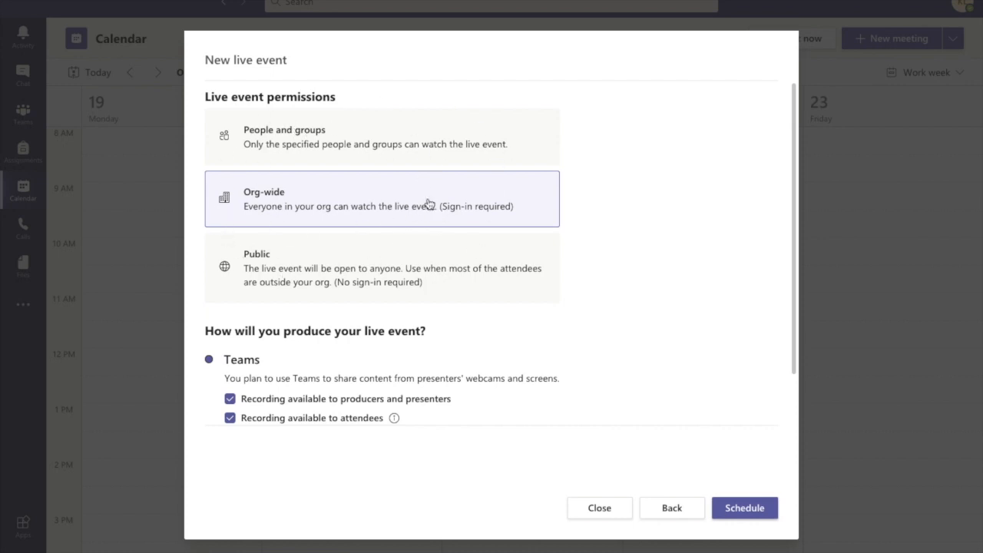
Try the People and groups permission with a person's first name entered, and the Org-wide permission.
click(313, 137)
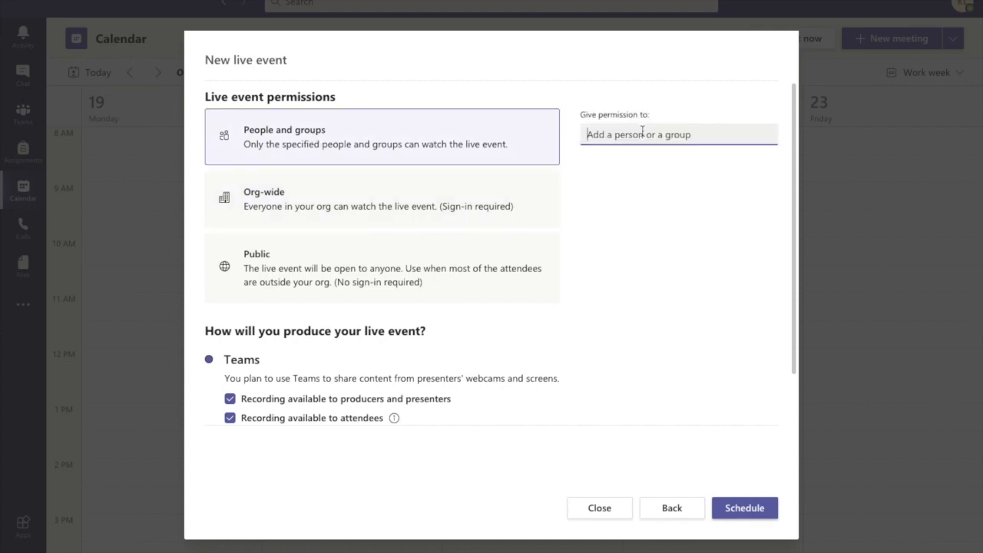
text(katherine)
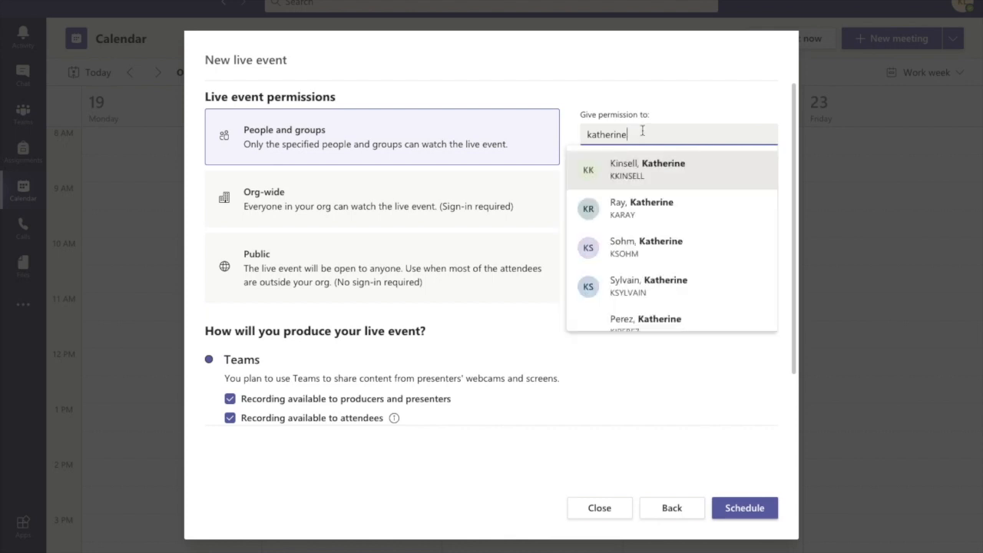
click(686, 100)
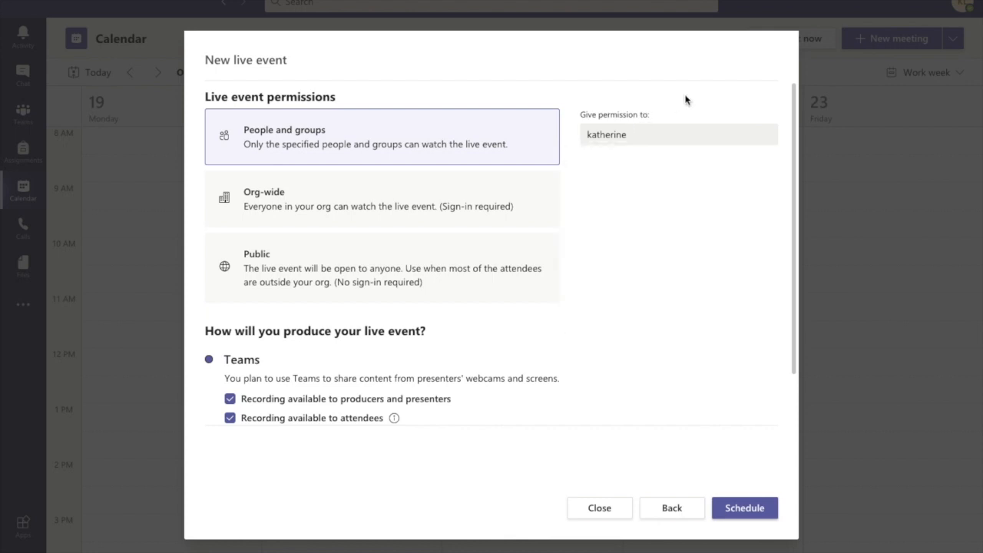
click(373, 202)
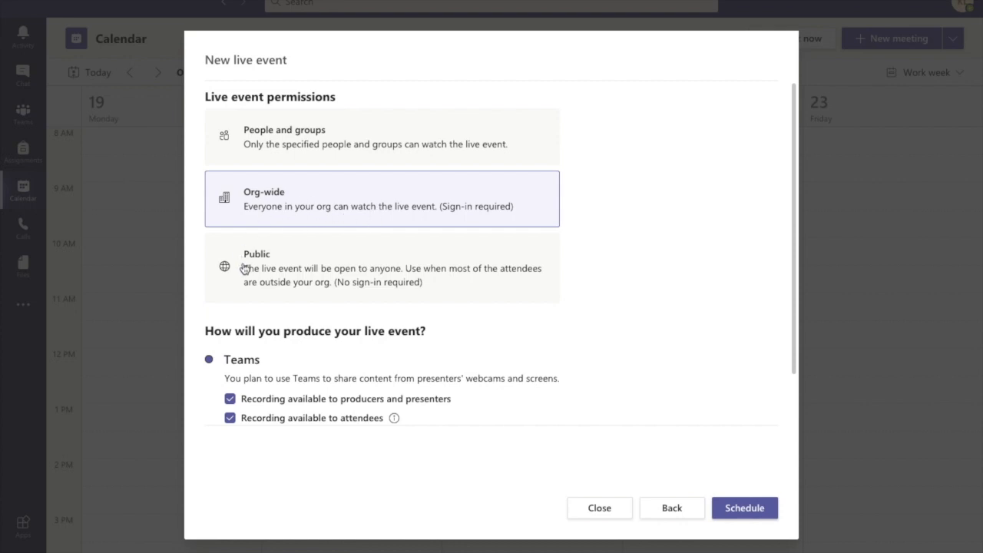
Set the live event permission to Public and enable Q&A in the Teams production options.
click(361, 274)
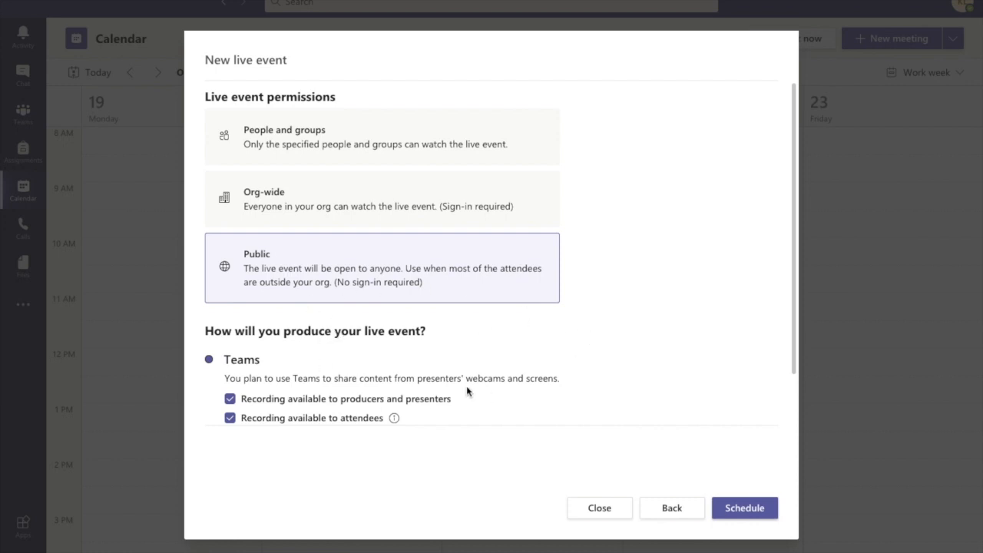
scroll(513, 377, down, 4)
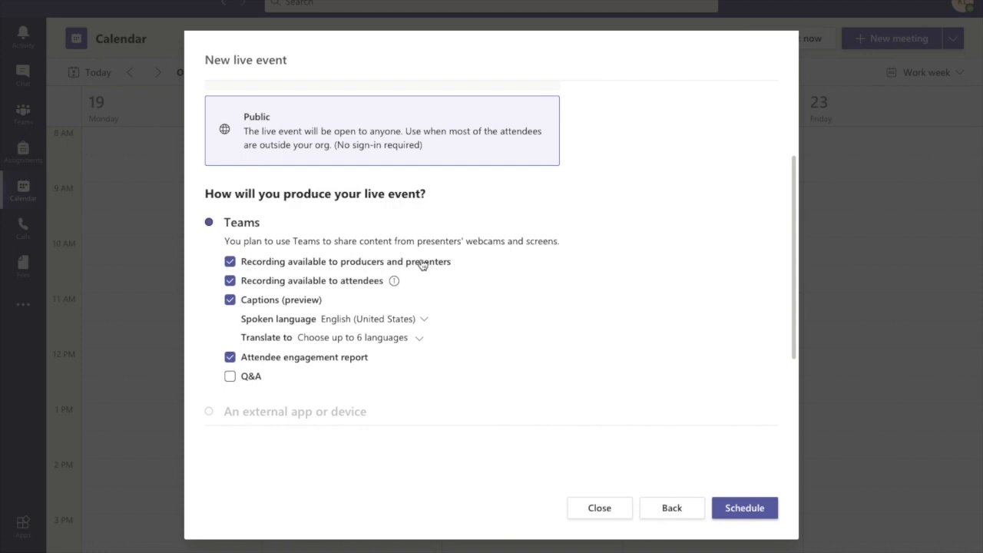
mouse_move(395, 282)
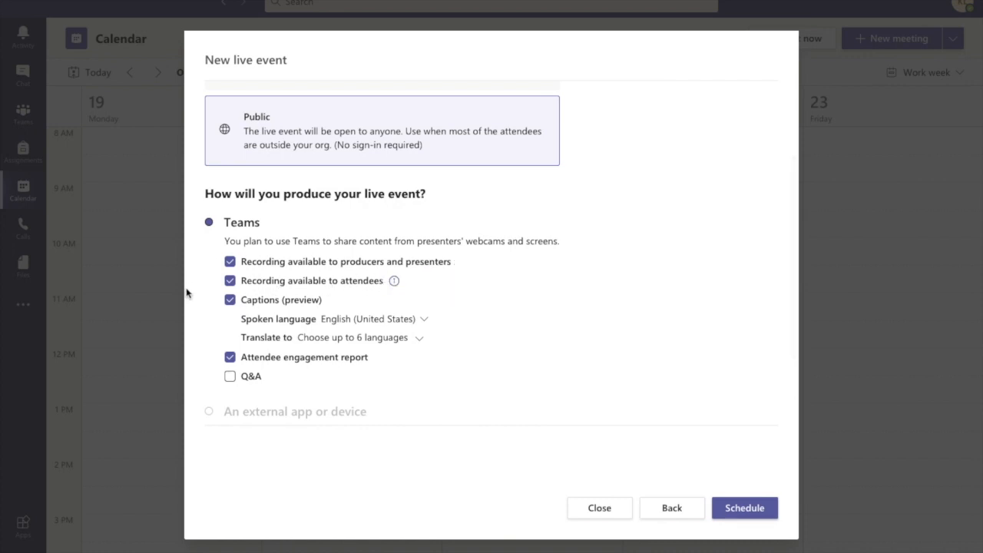
click(416, 342)
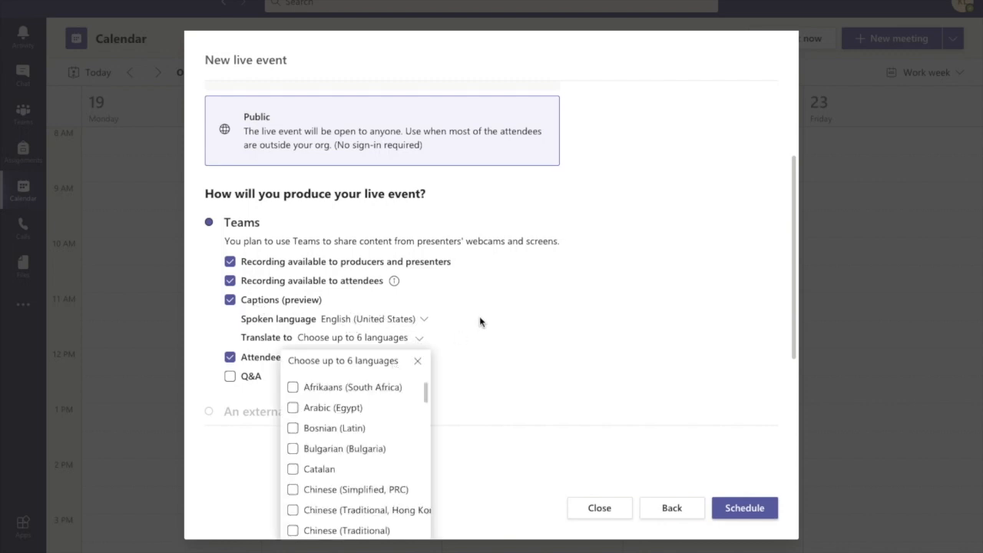
click(480, 321)
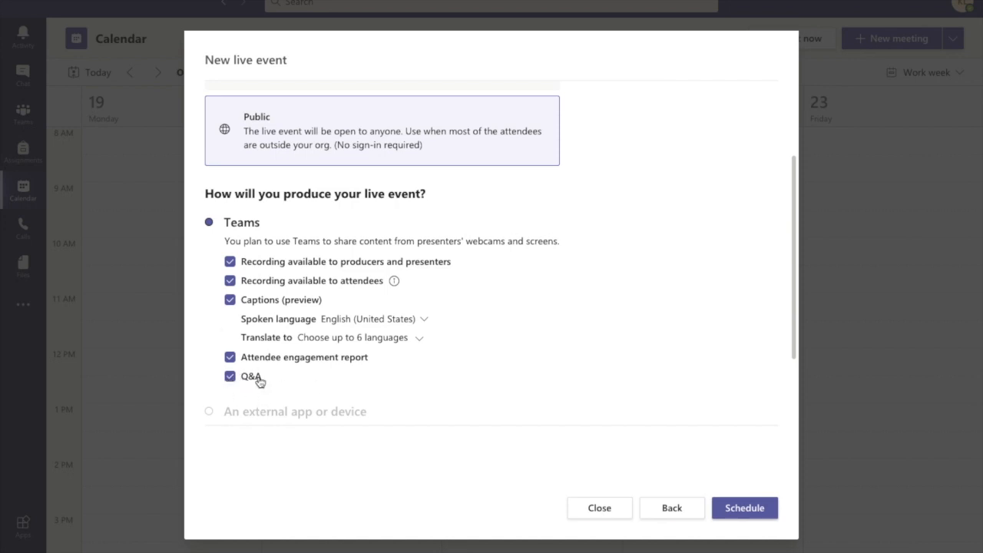
Review the event's production options and support URL, and schedule the live event.
scroll(401, 415, down, 1)
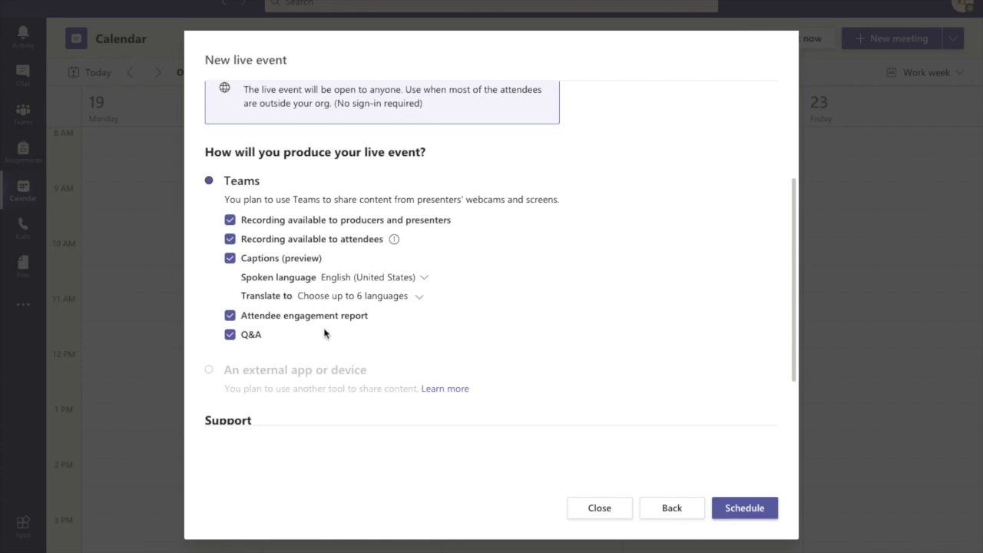
scroll(324, 333, down, 1)
scroll(324, 338, down, 1)
scroll(324, 338, up, 3)
scroll(324, 338, down, 2)
scroll(324, 338, down, 1)
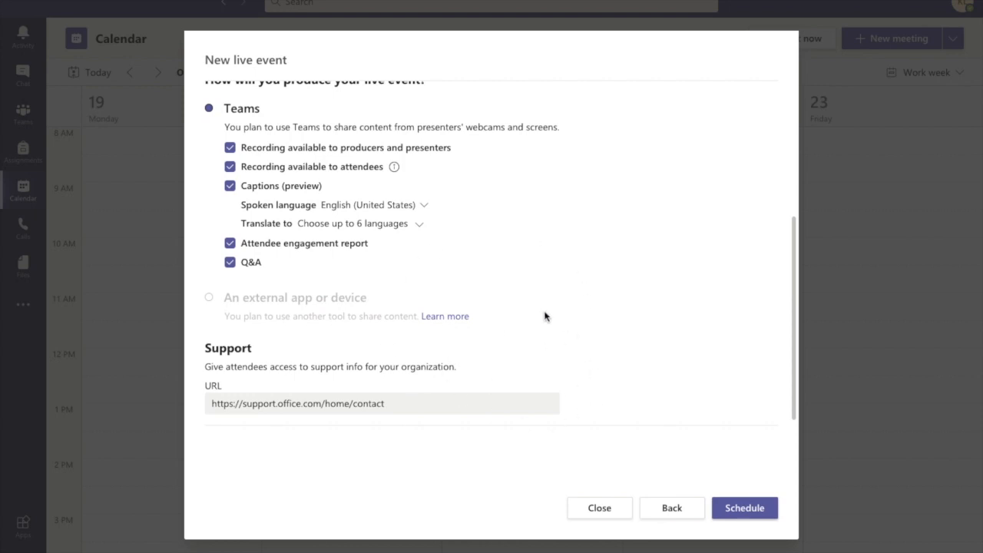
scroll(498, 289, up, 5)
scroll(501, 288, down, 7)
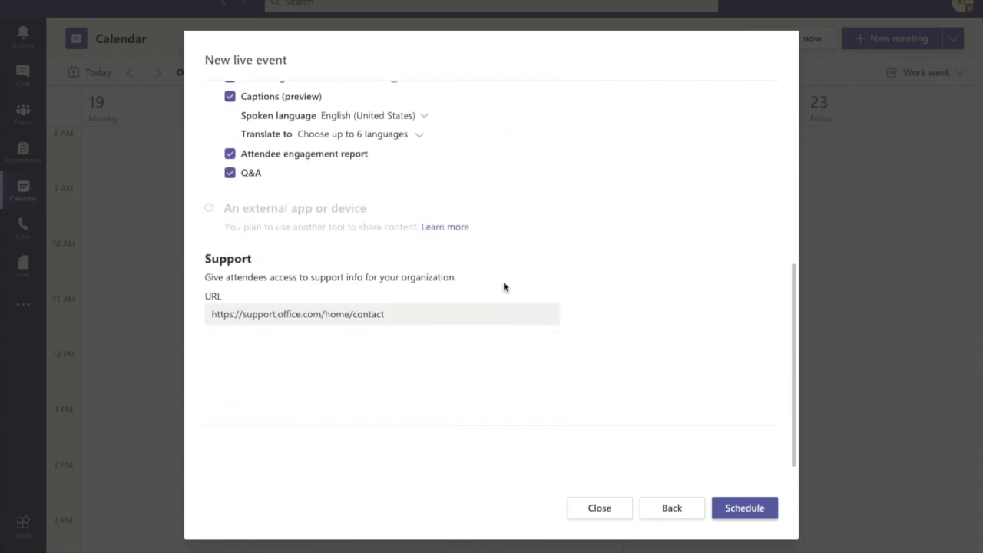
click(751, 513)
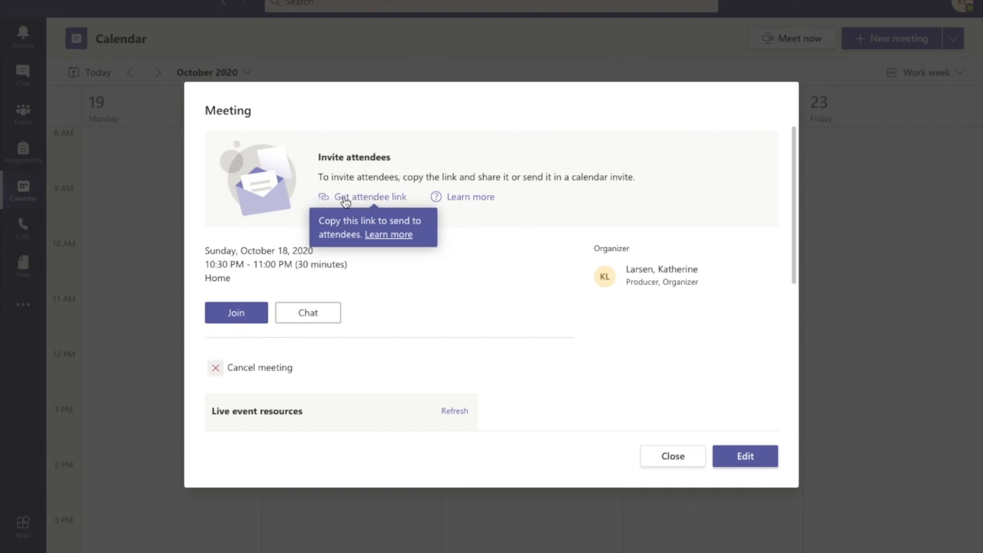
Get the attendee link for the scheduled live event, look through the event details and close them.
click(389, 203)
click(379, 198)
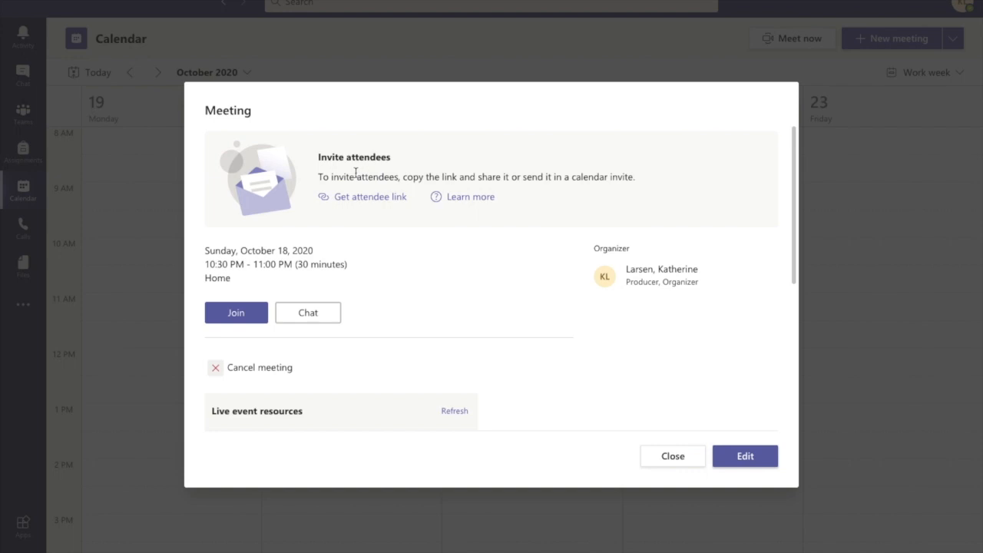
scroll(380, 317, down, 5)
scroll(379, 317, up, 5)
click(663, 458)
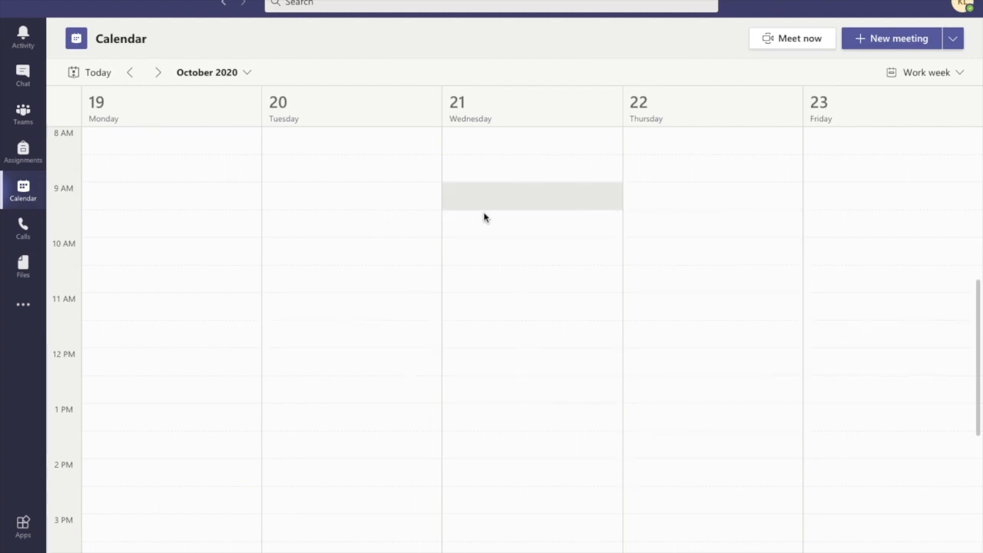
Look over the early hours of the calendar's work week and open the Assignments section.
scroll(580, 353, up, 6)
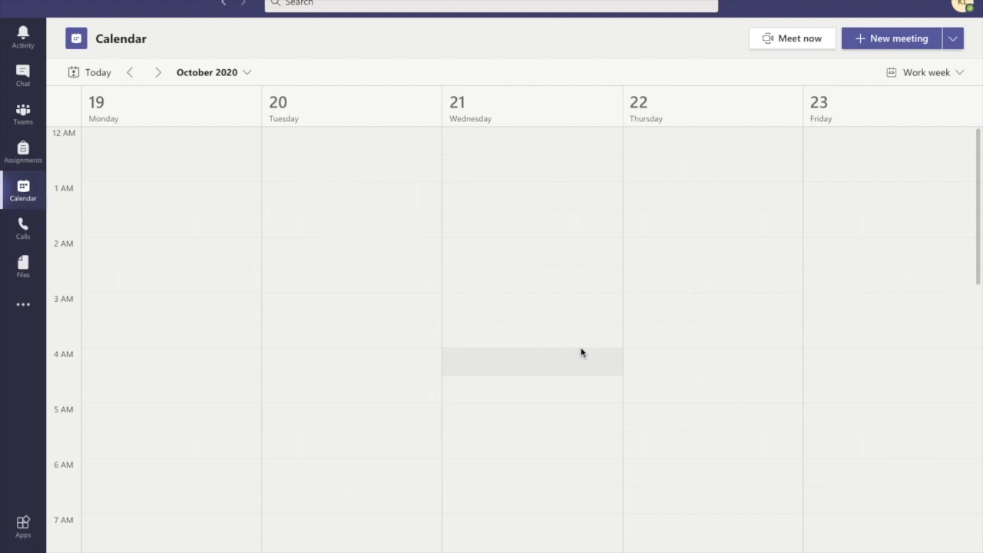
click(20, 147)
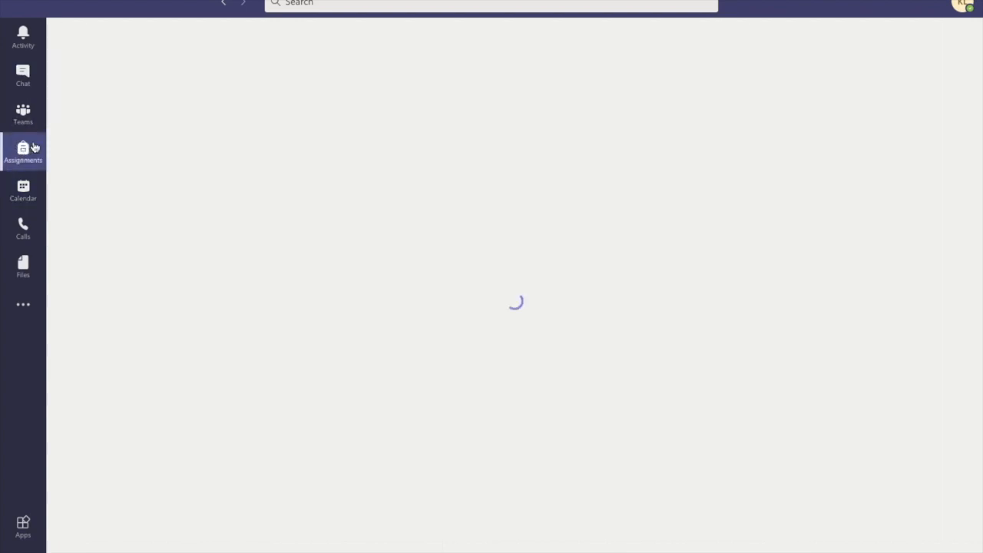